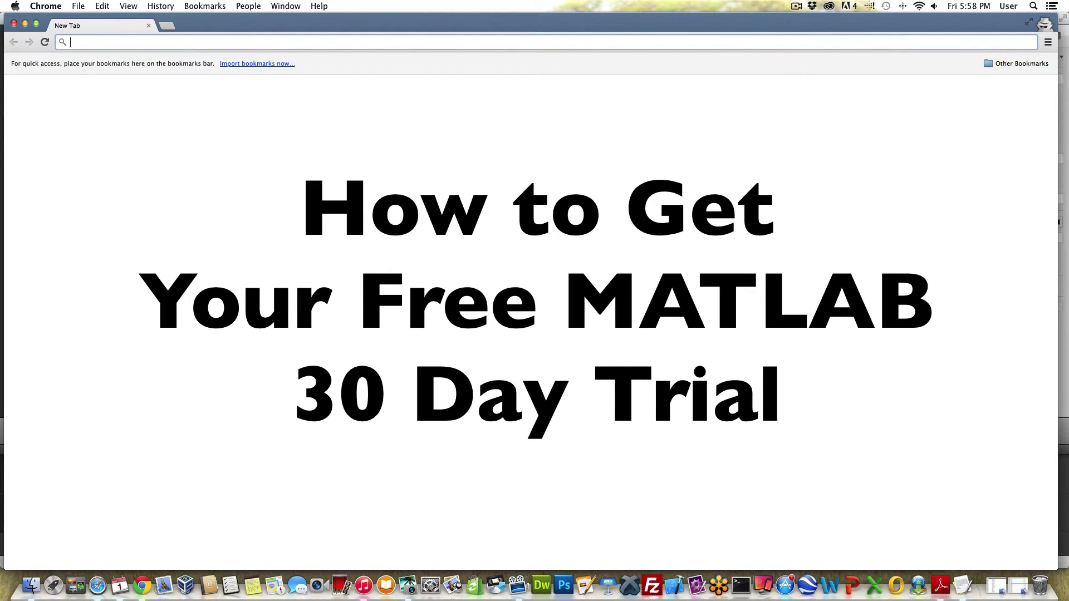
Step: Go to freematlabtrial.com to reach the MATLAB 30-Day Free Trial page
text(free)
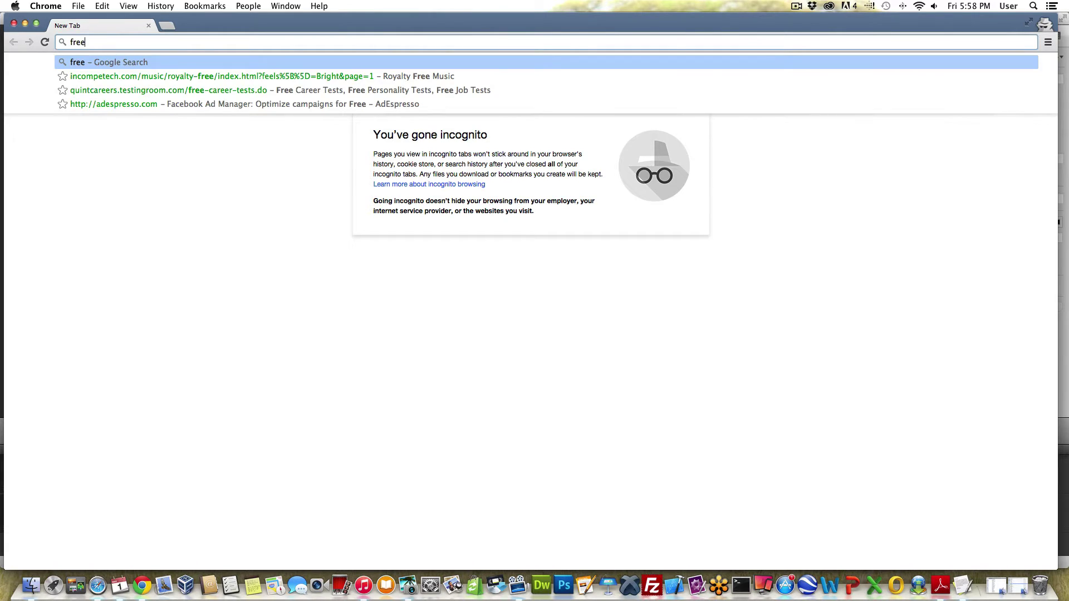
text(matlabt)
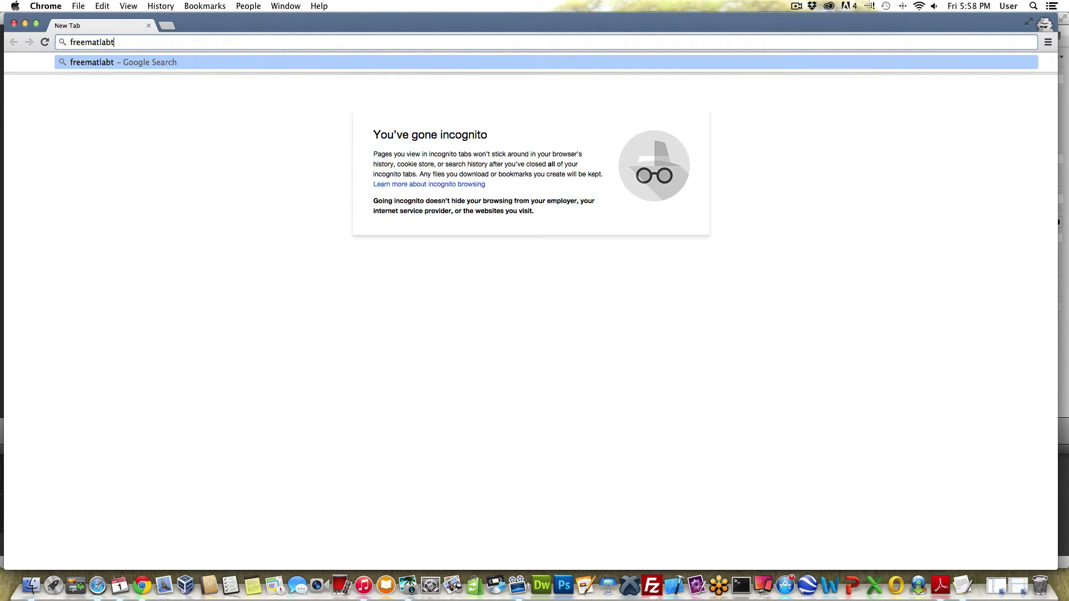
text(rial.com)
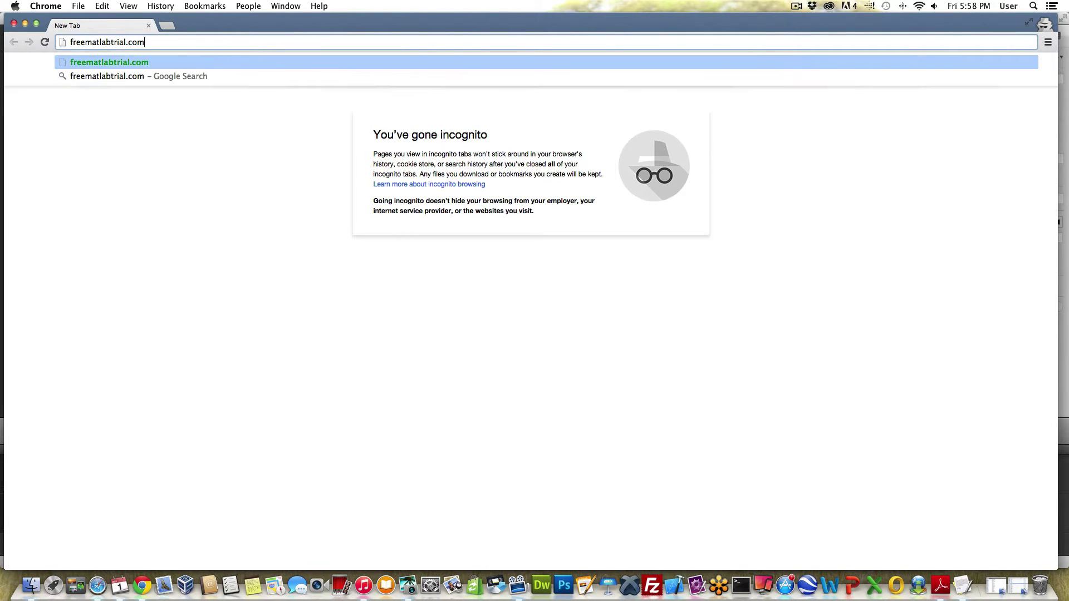
key(Return)
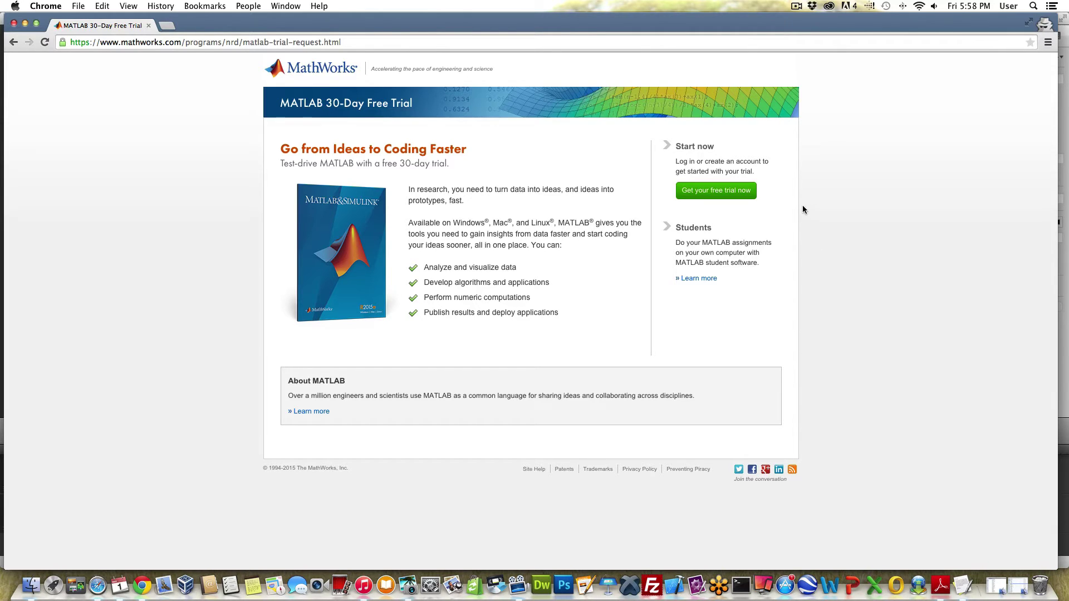
Step: Start the free trial request and submit the work email address
click(726, 193)
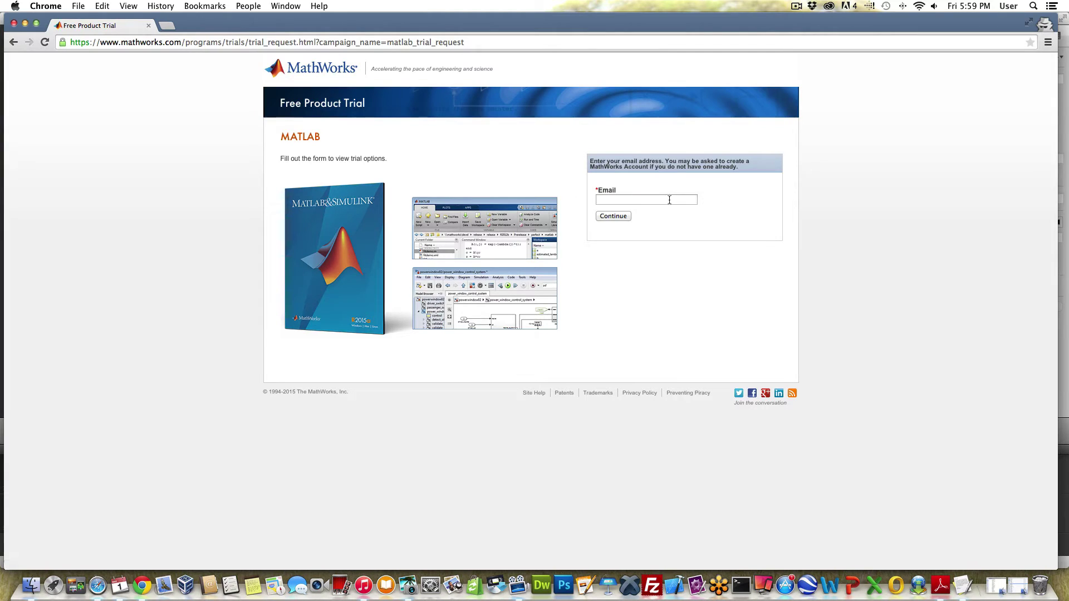
click(669, 199)
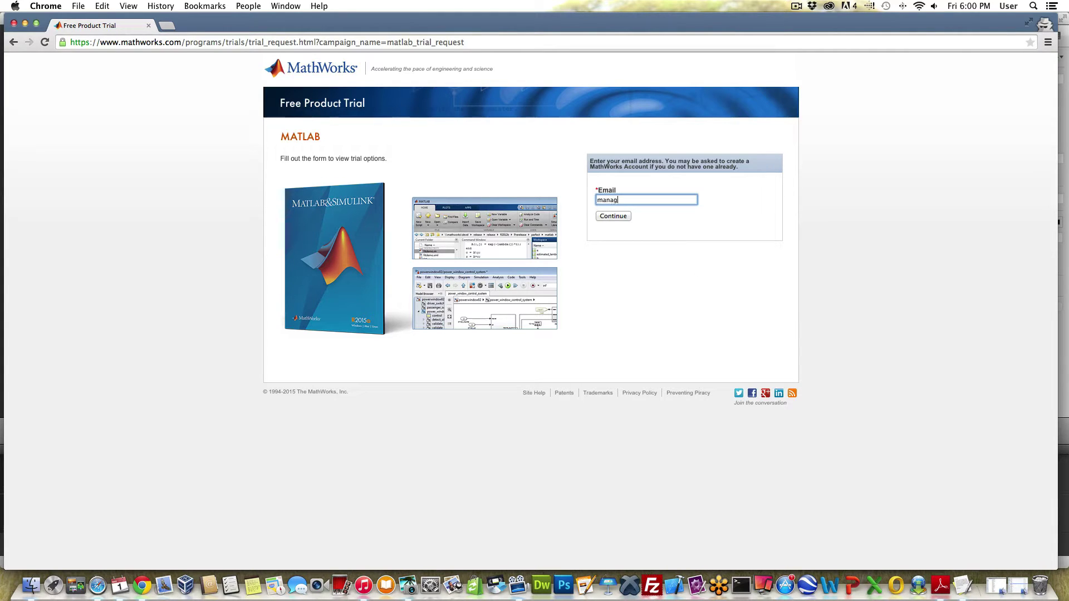
key(Return)
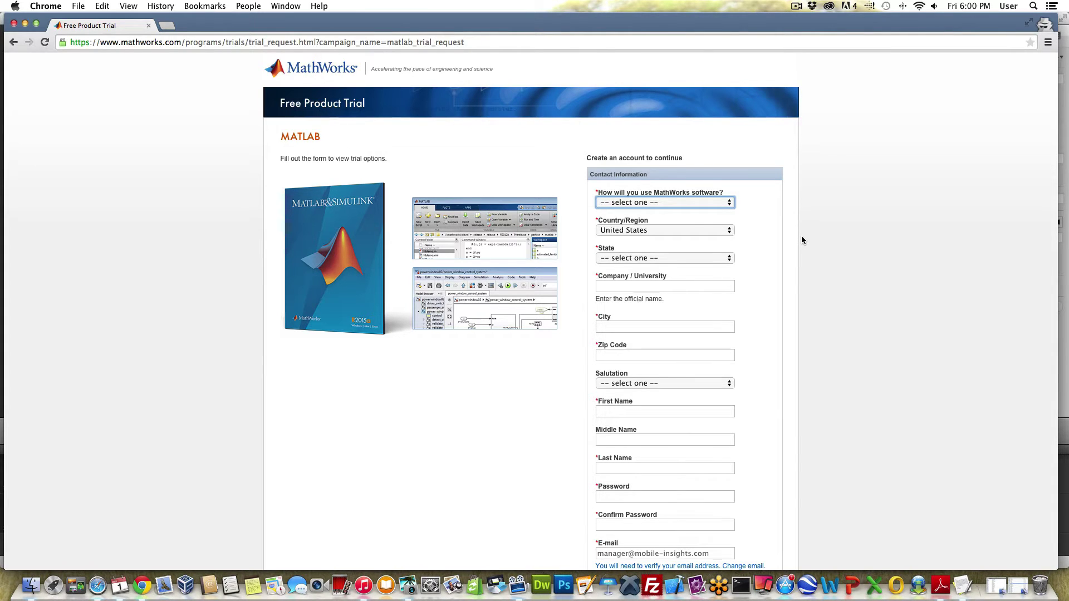
Step: Expand the 'How will you use MathWorks software?' dropdown on the trial account form
click(728, 202)
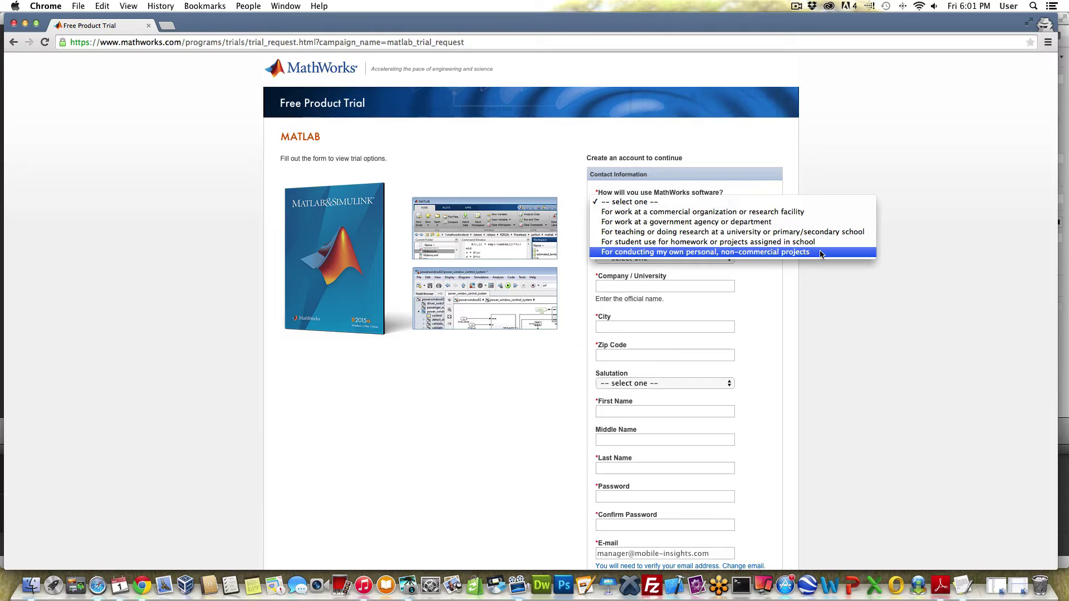
Step: Choose 'For work at a commercial organization or research facility' as the intended software use
click(817, 213)
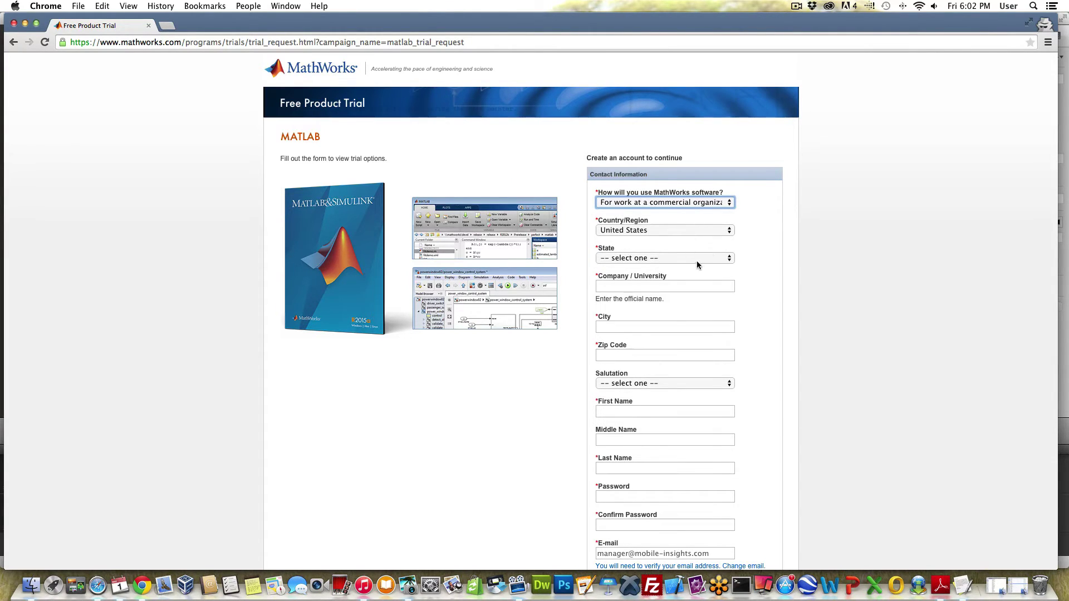
click(664, 287)
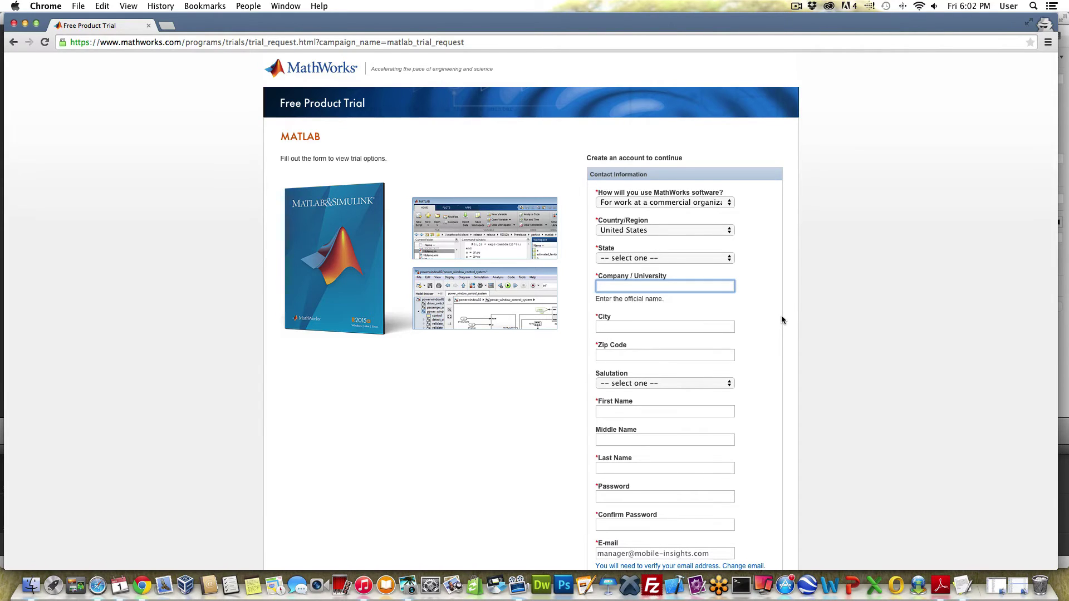
scroll(750, 345, down, 2)
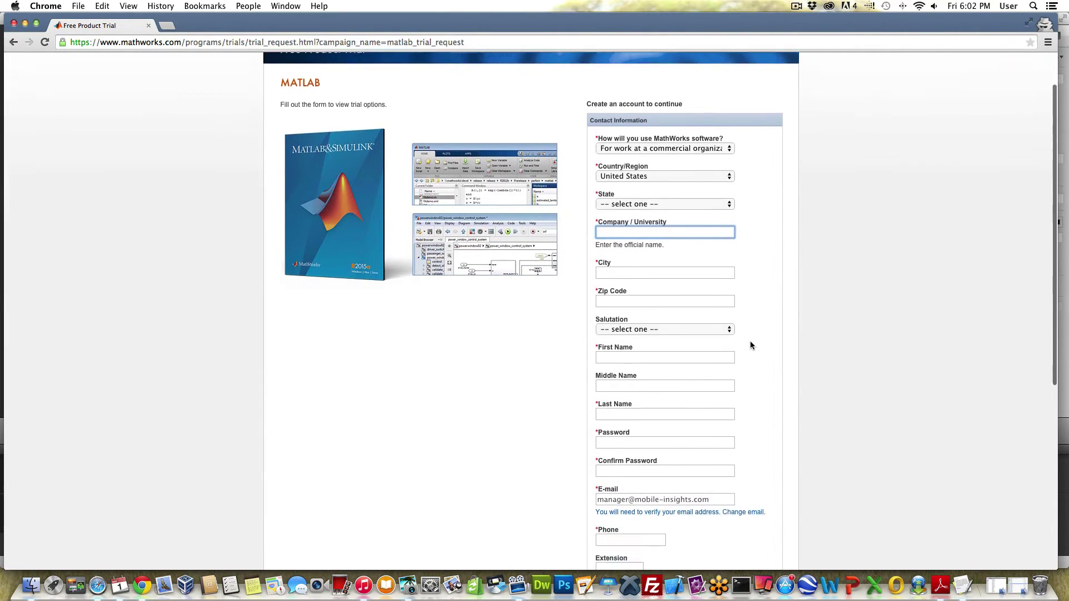
scroll(750, 341, down, 2)
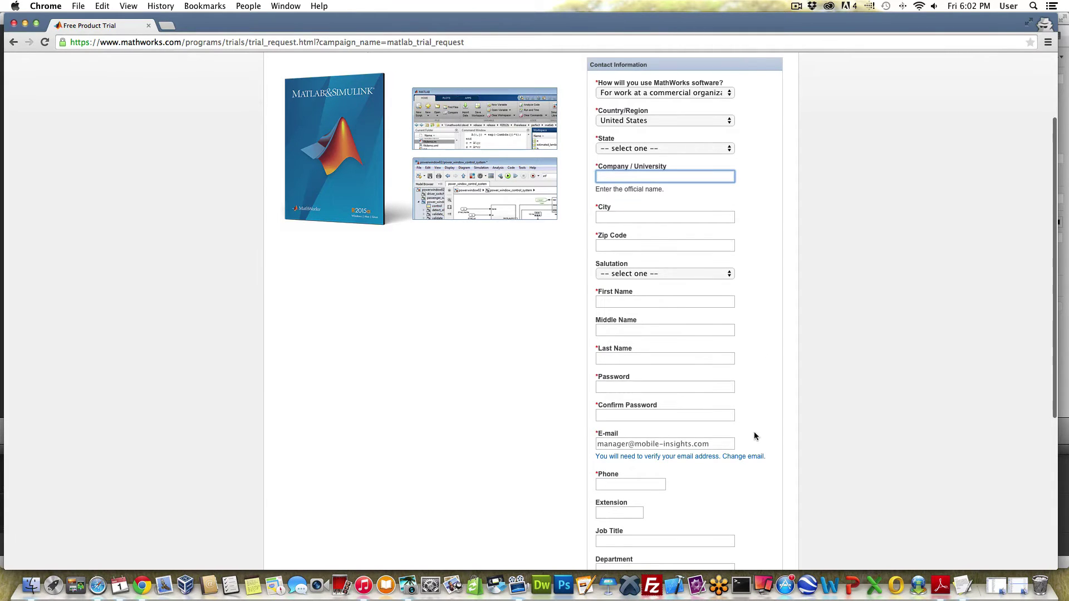
scroll(755, 432, down, 7)
scroll(753, 432, down, 2)
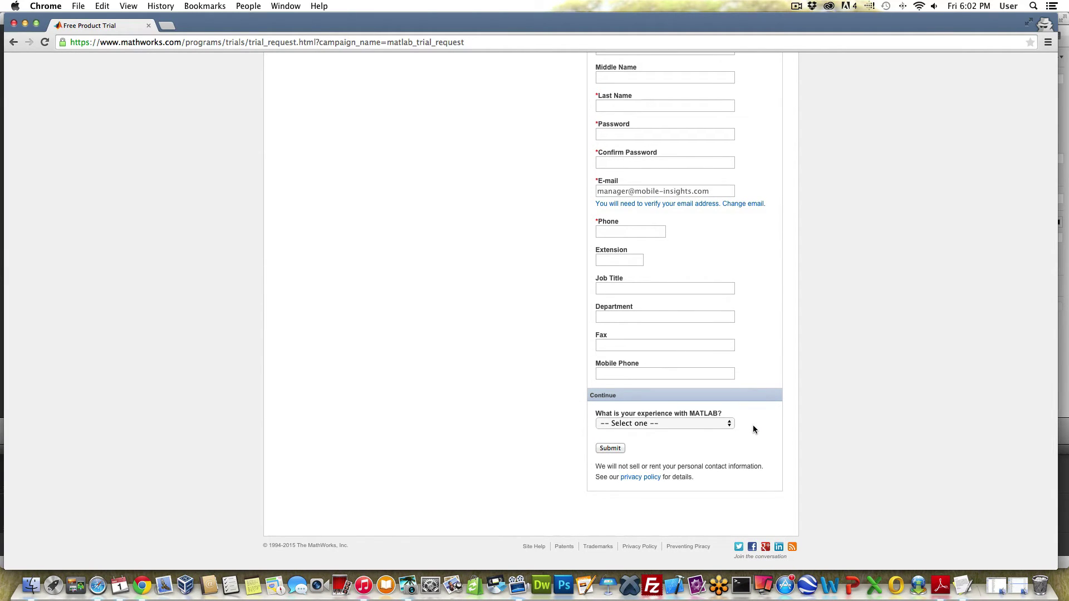
click(727, 424)
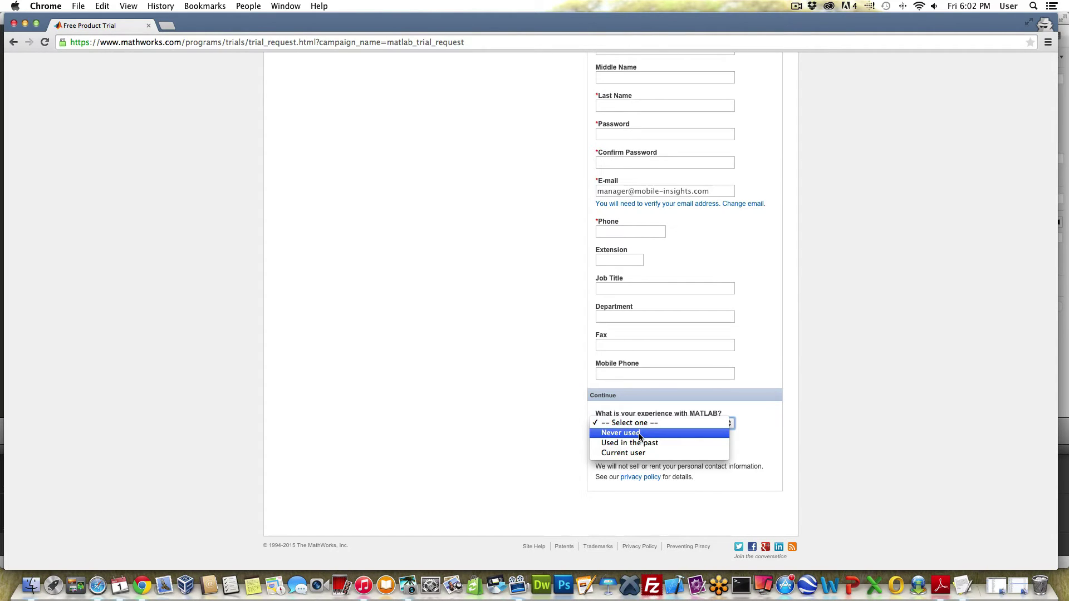
click(773, 456)
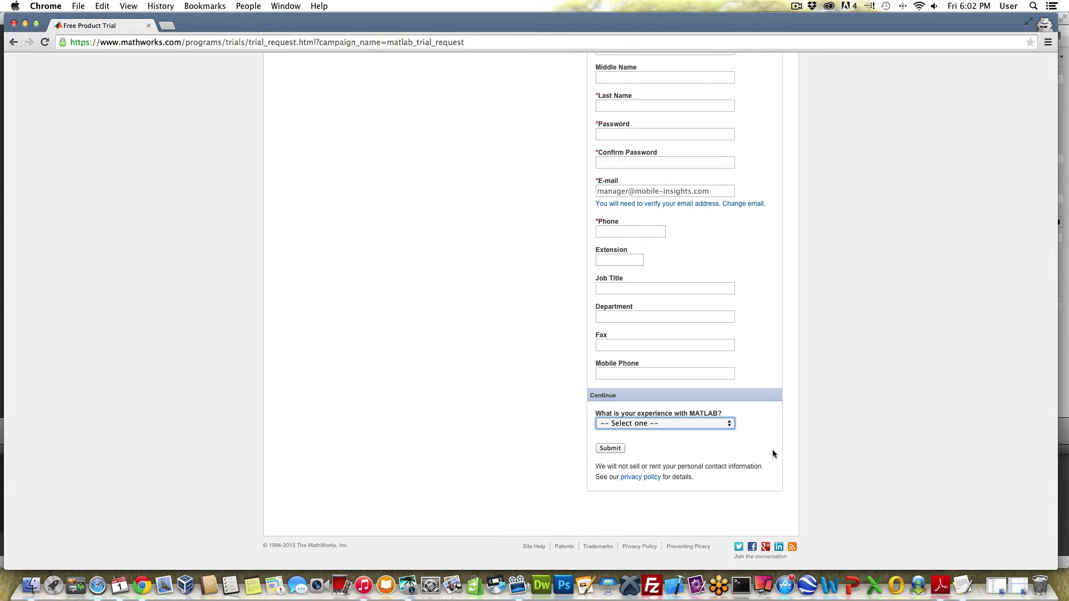
scroll(767, 450, up, 10)
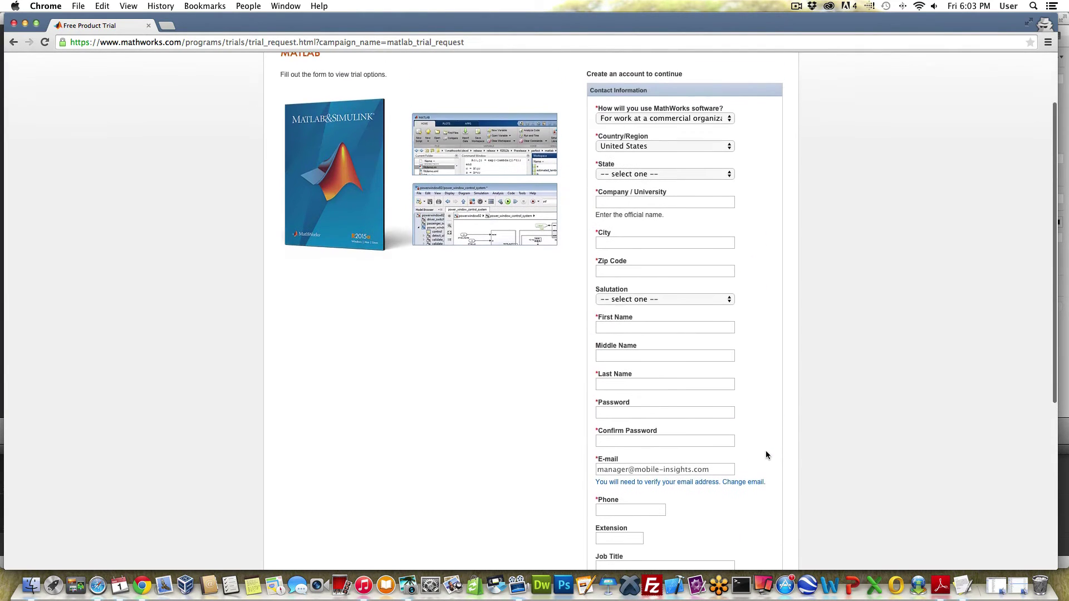
click(721, 121)
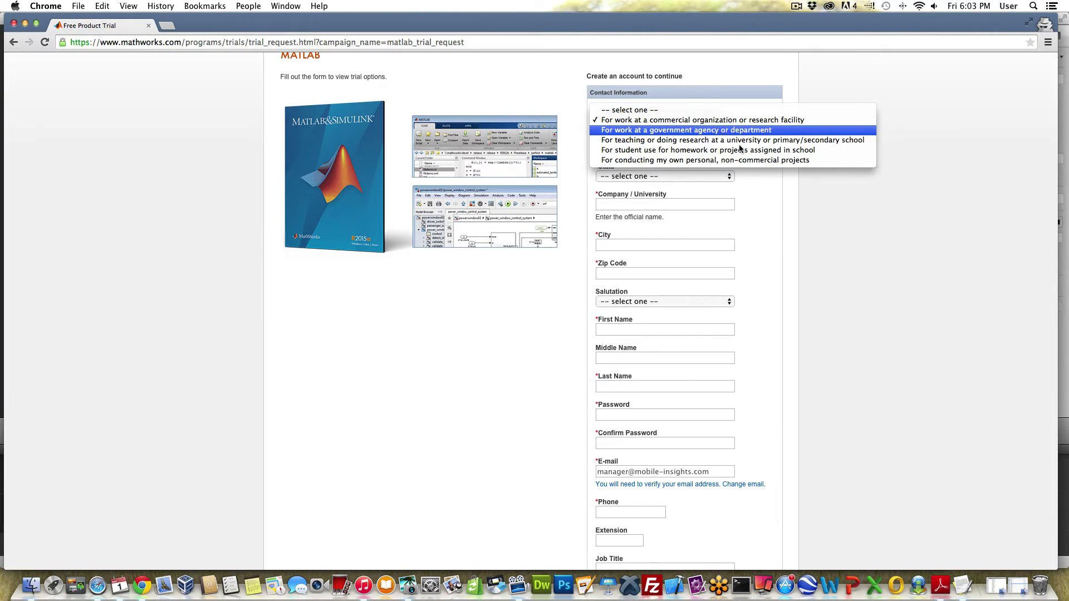
click(774, 237)
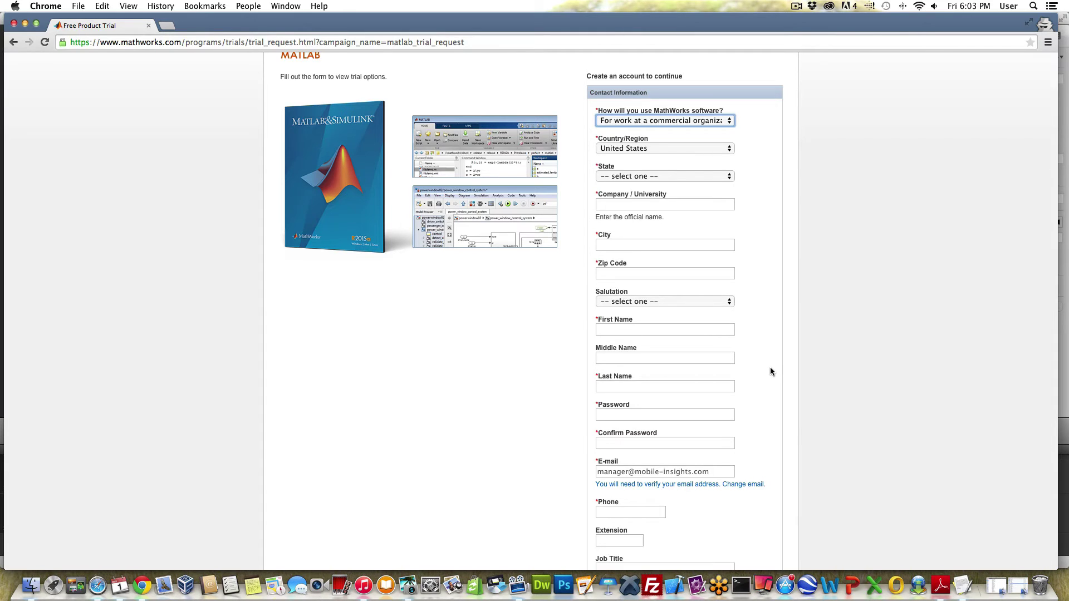
scroll(770, 371, down, 10)
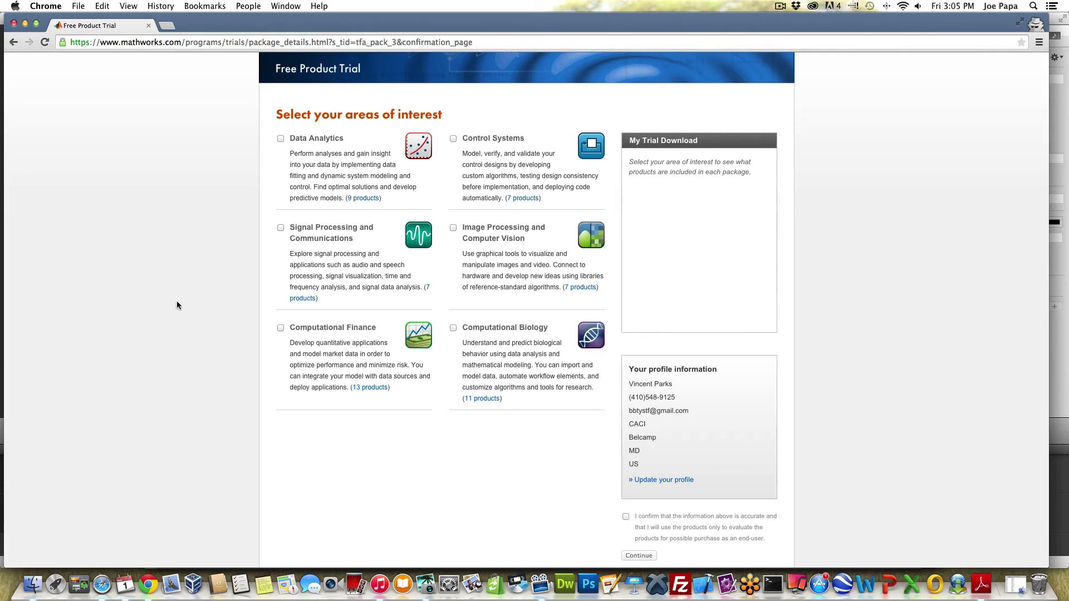
Step: Add the Signal Processing and Communications and Image Processing and Computer Vision packages to the trial download
click(280, 227)
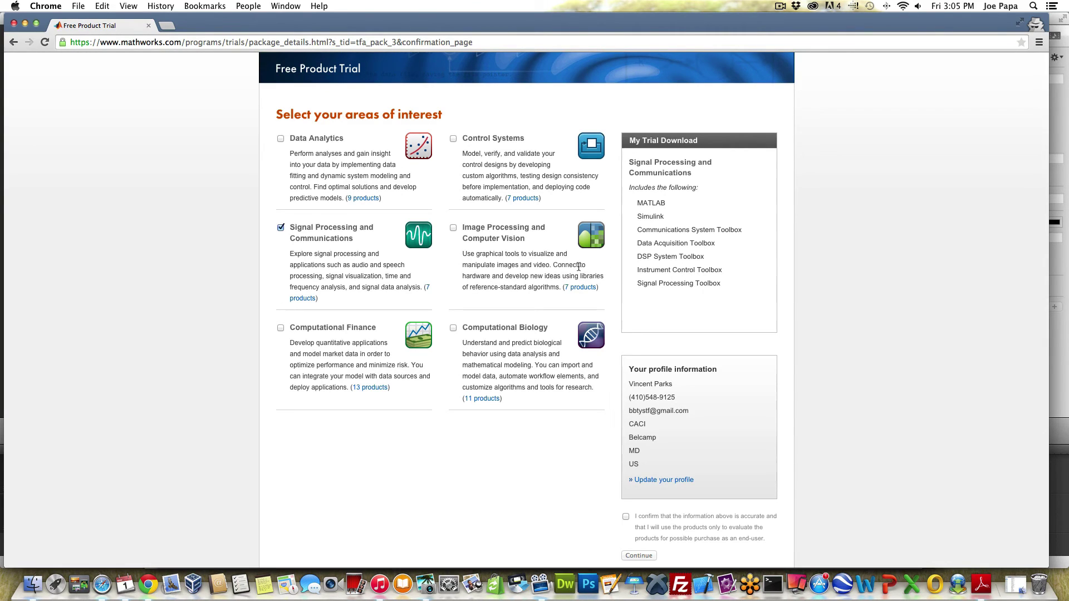
click(453, 227)
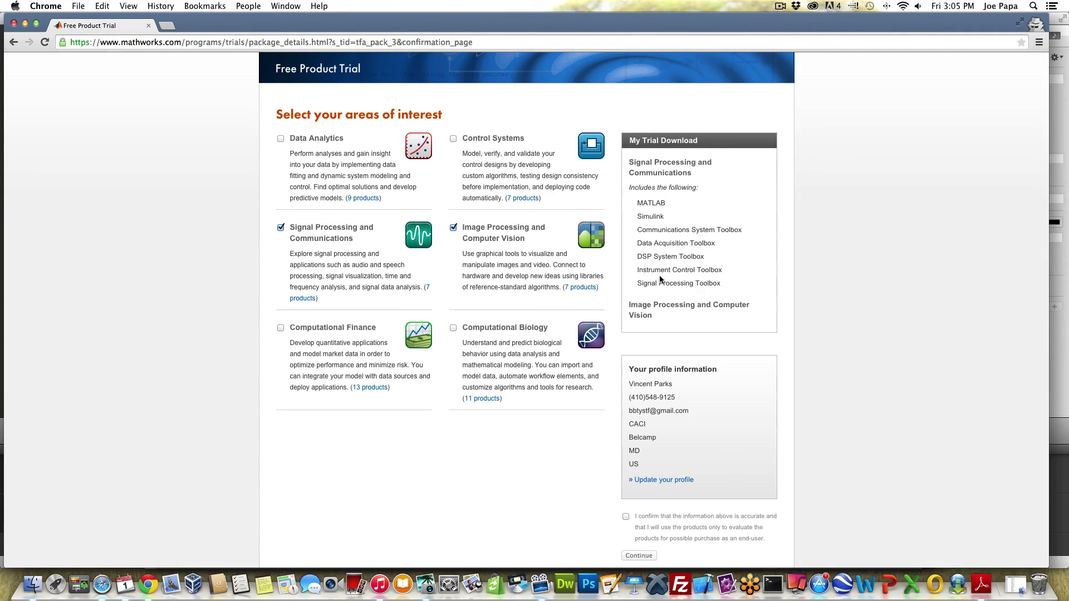
scroll(667, 282, down, 2)
scroll(667, 283, down, 3)
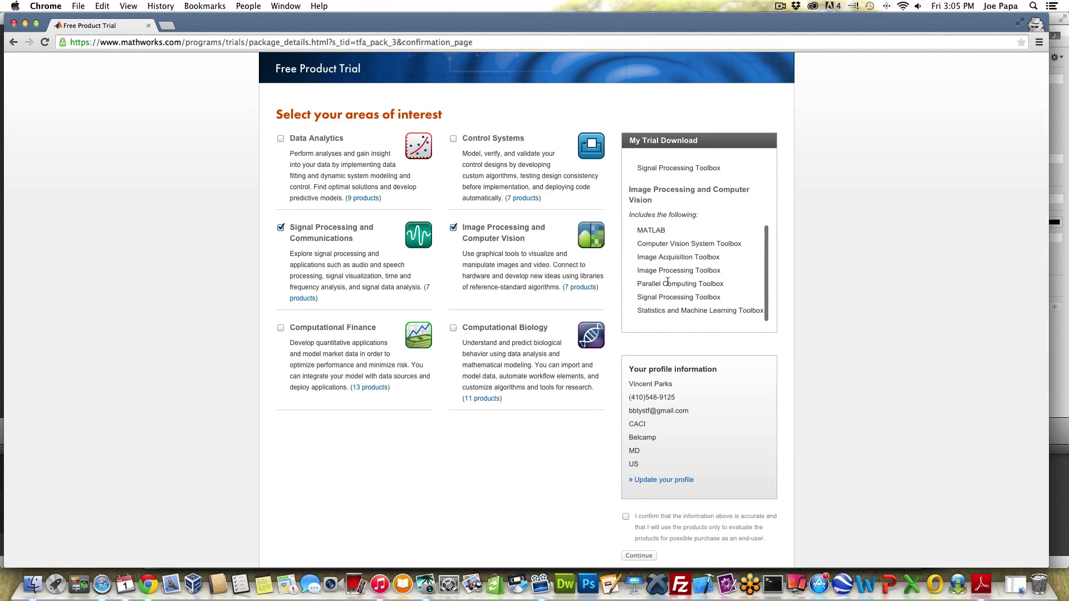
scroll(668, 283, down, 1)
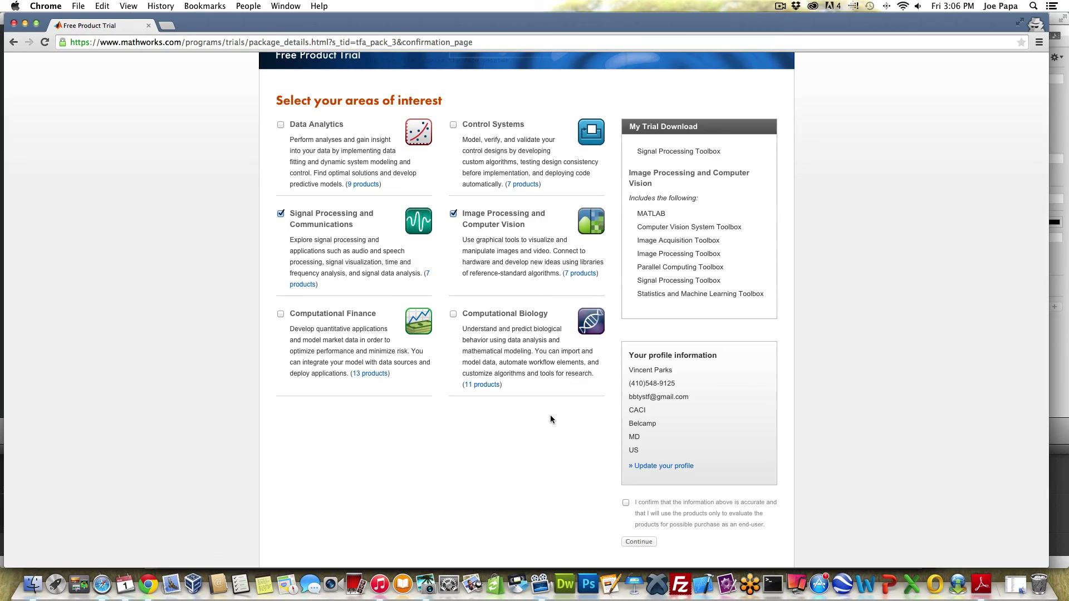
Step: Confirm the profile details, then mark other R2015a products installed and a persistent internet connection
click(626, 502)
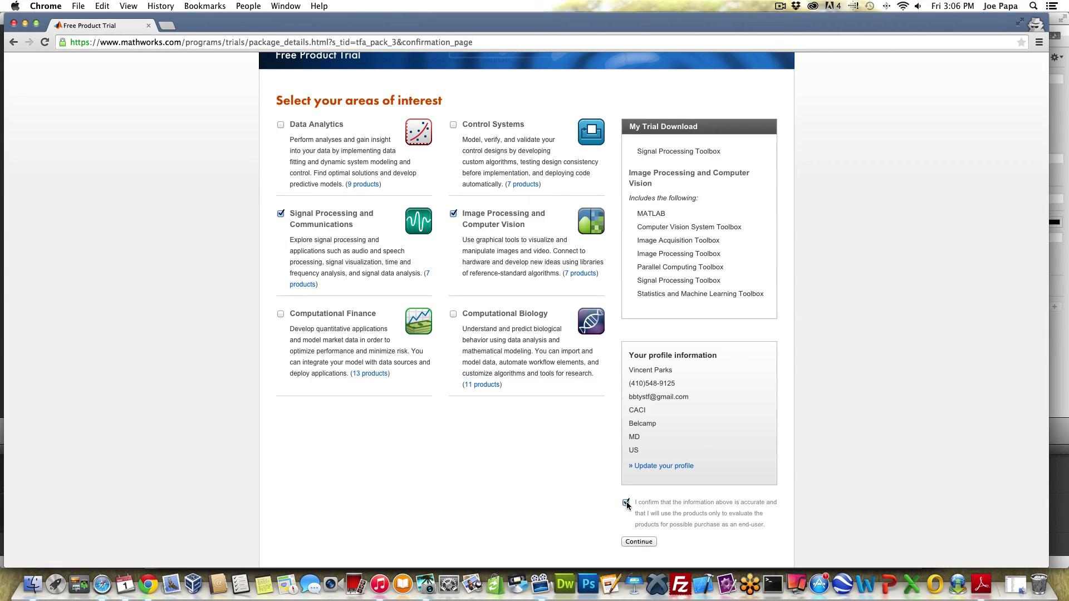
click(640, 542)
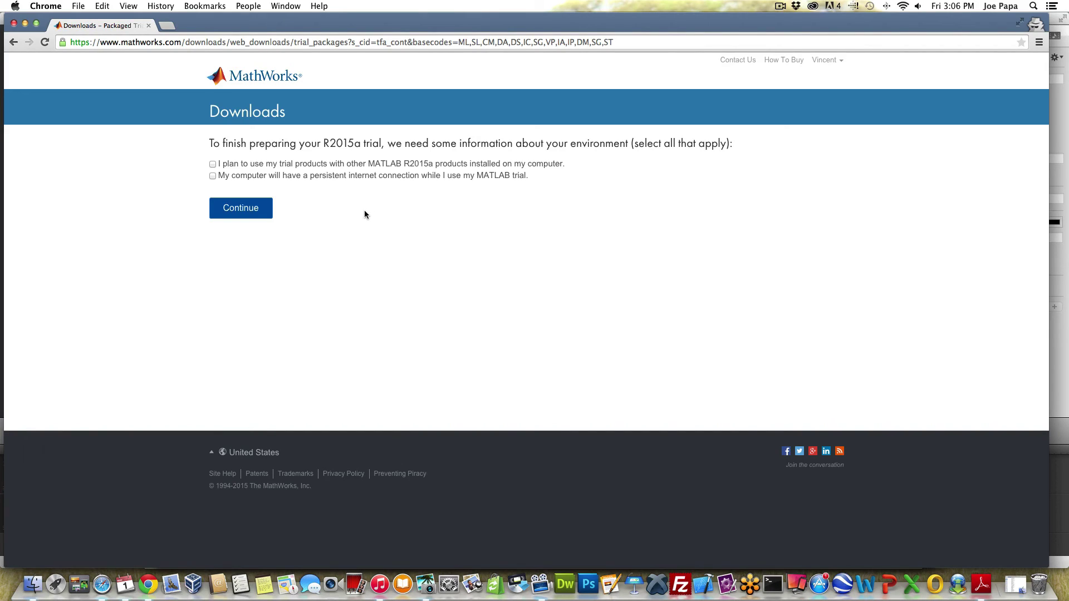
click(212, 164)
click(212, 176)
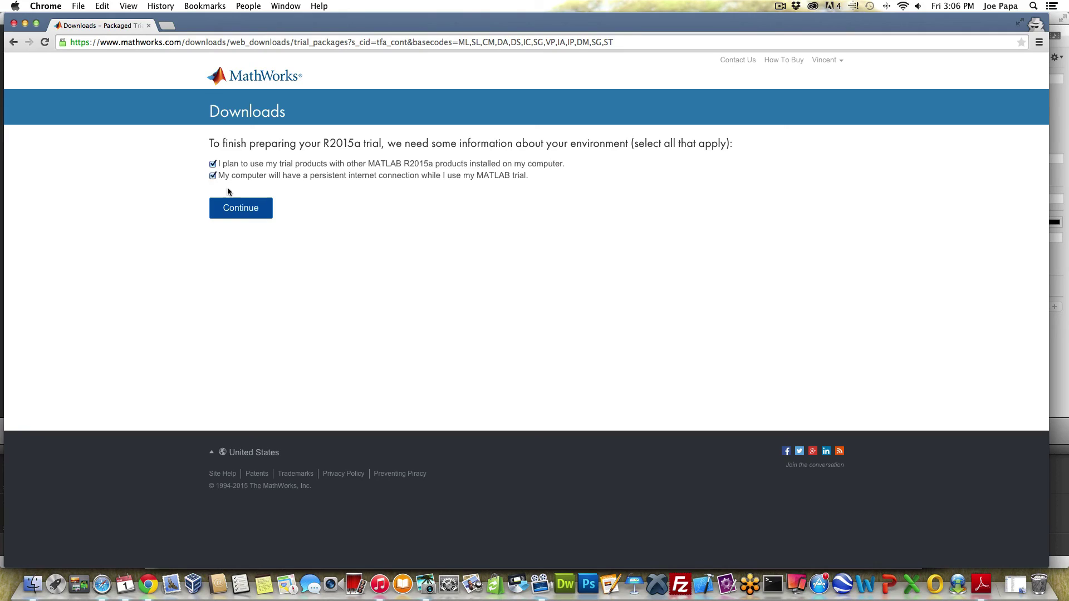
Step: Submit the environment answers and start the R2015a Mac OS X (Intel 64-bit) installer download
click(244, 213)
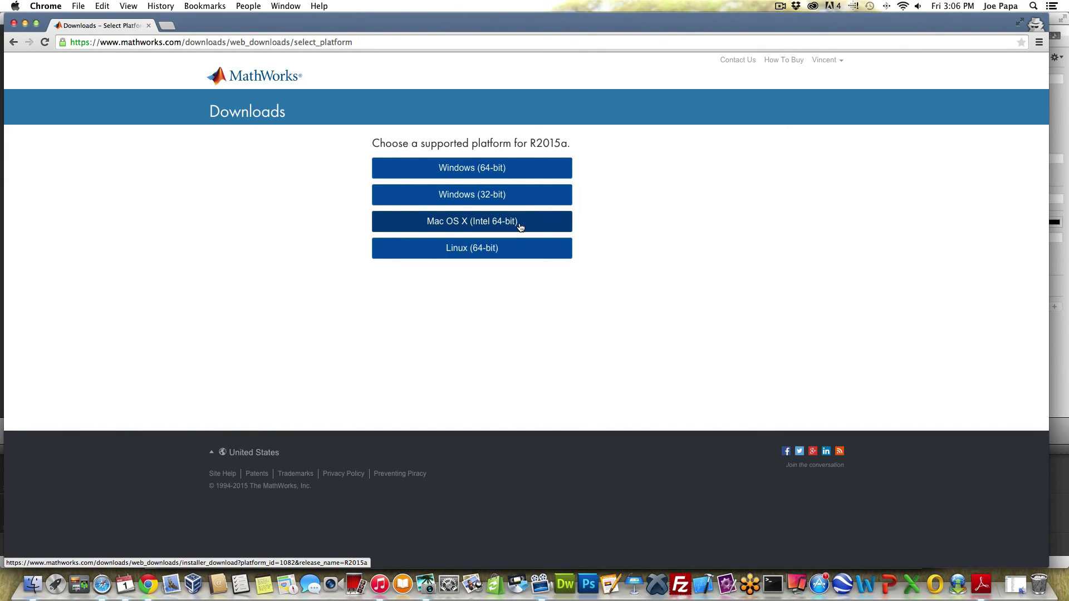
click(519, 226)
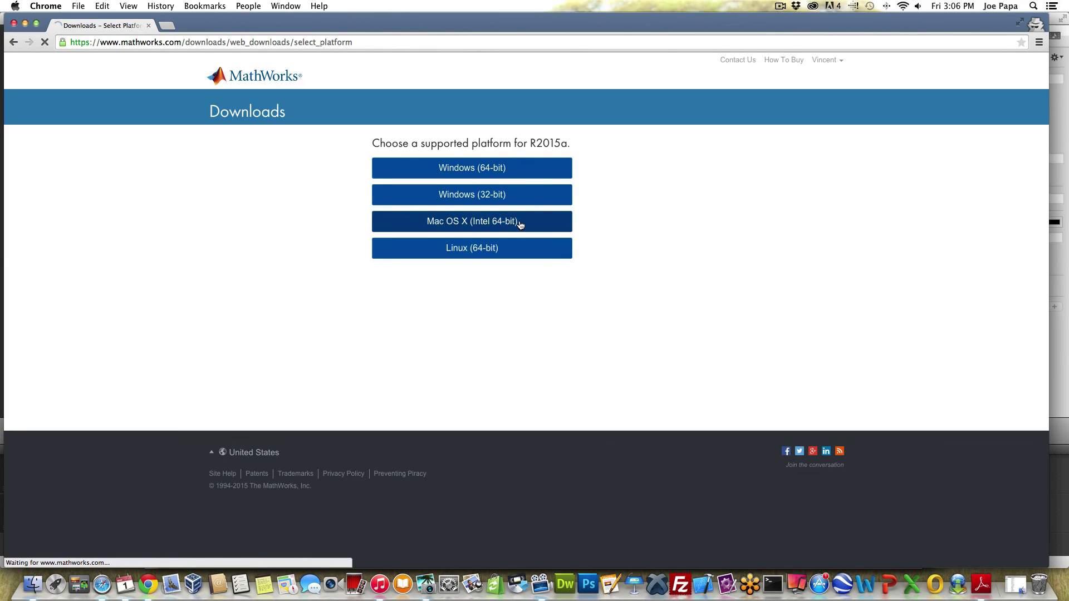